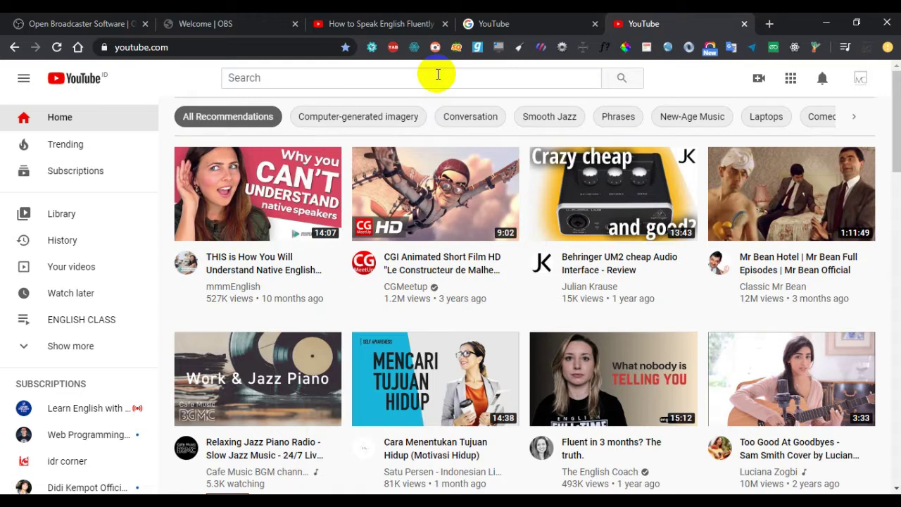
Step: Reload the YouTube home page and open the signed-in account's own channel page
click(192, 46)
key(Return)
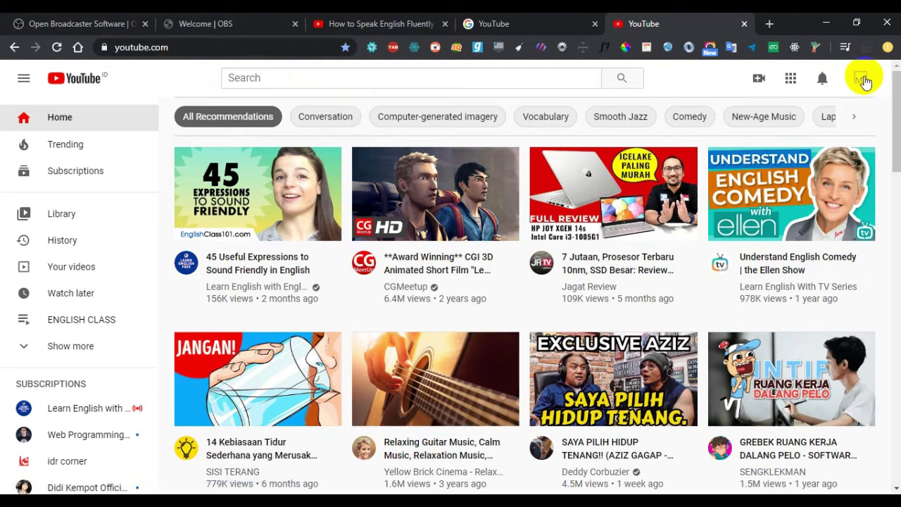
click(862, 80)
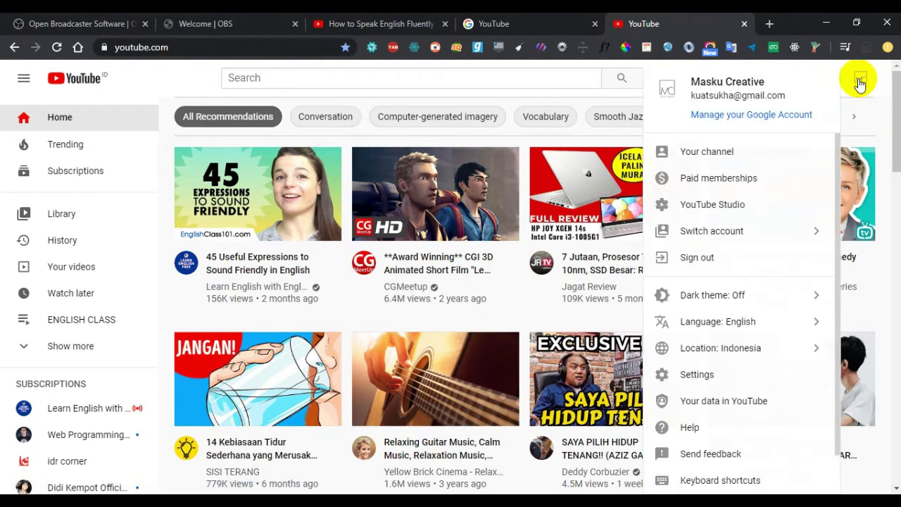
click(706, 157)
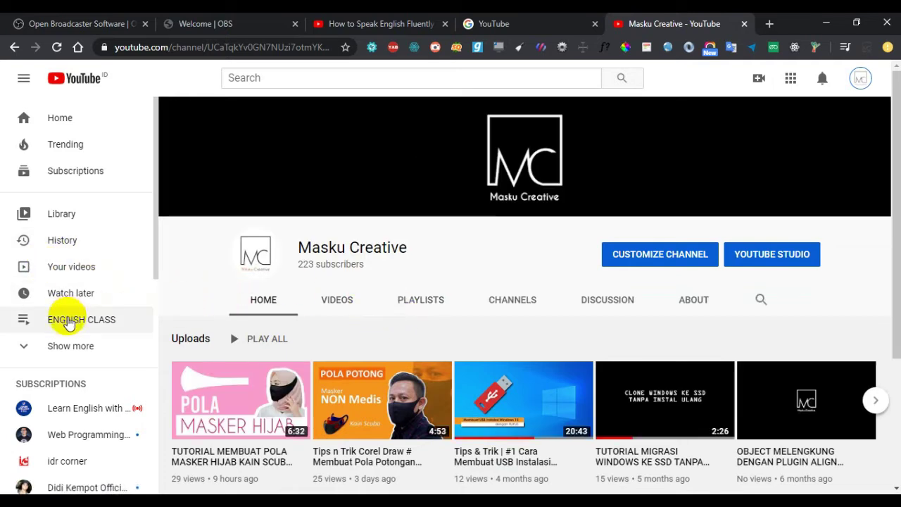
Step: Go to channel management in the YouTube account settings and start creating a new channel
scroll(68, 315, down, 5)
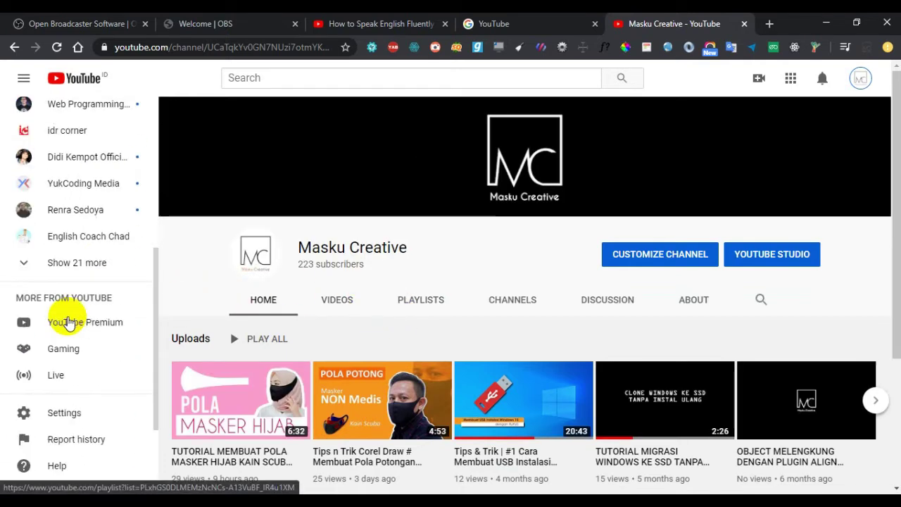
click(68, 418)
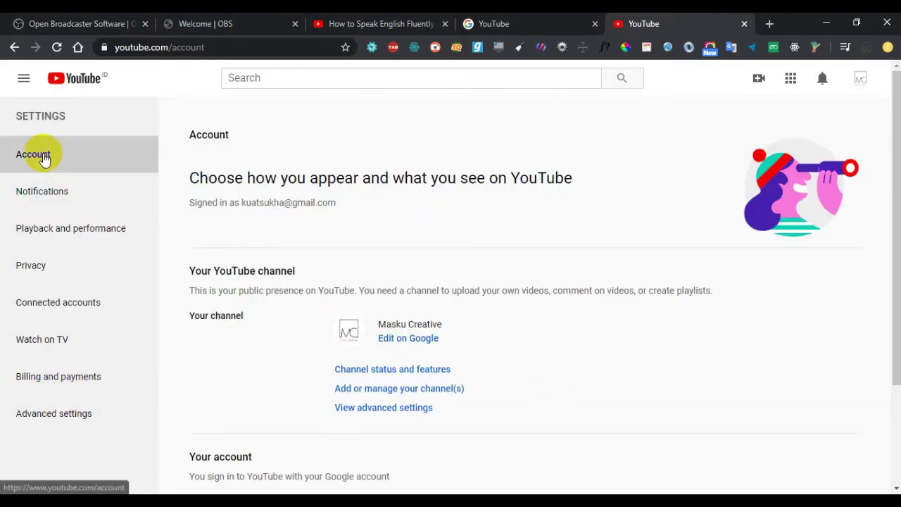
scroll(608, 362, down, 2)
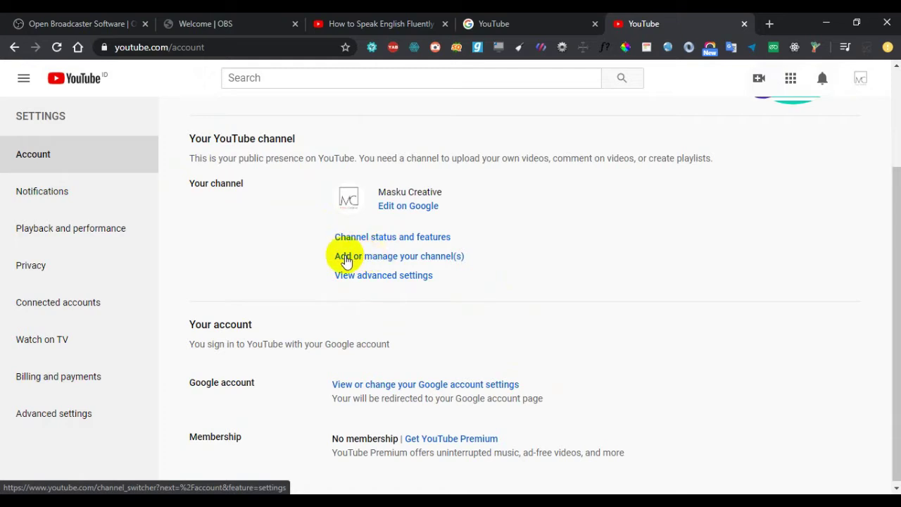
click(381, 263)
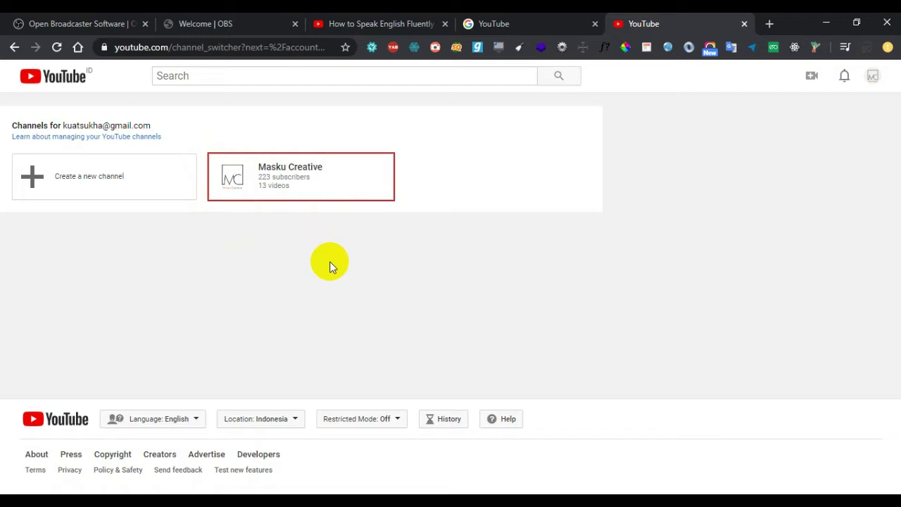
click(61, 180)
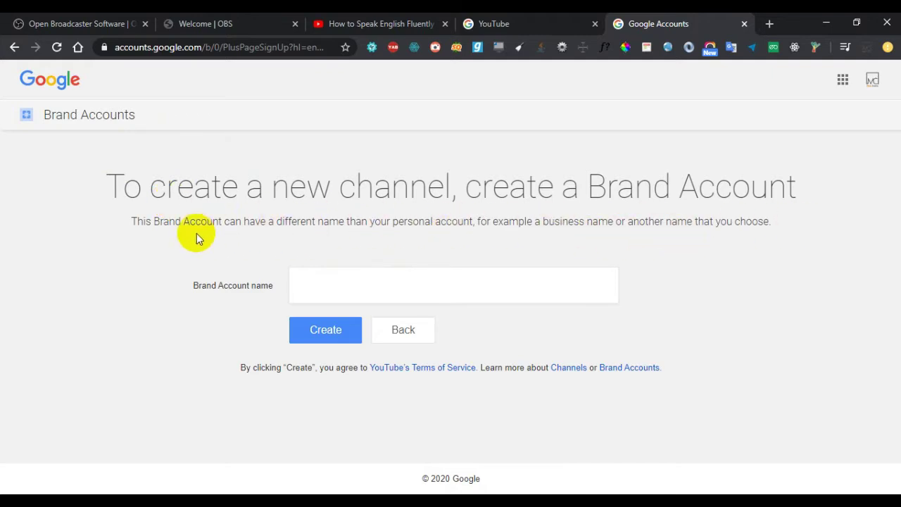
Step: Name the Brand Account "Kelas Belajar Youtube" and create it
click(319, 284)
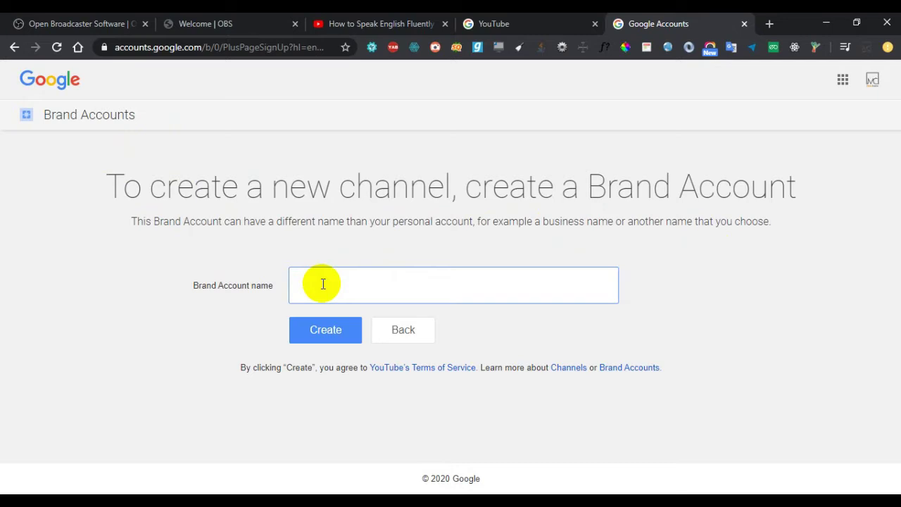
text(Coba Belajar)
drag(324, 284, 284, 294)
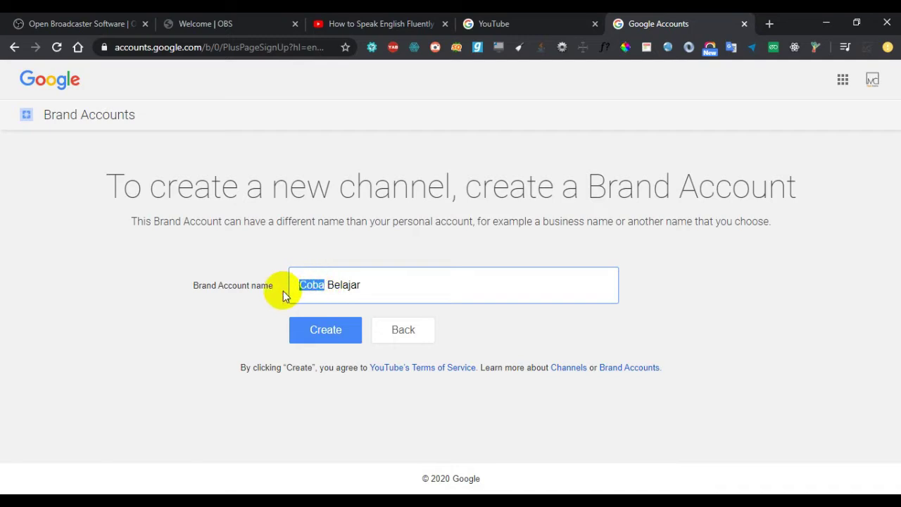
text(Kelas)
click(376, 288)
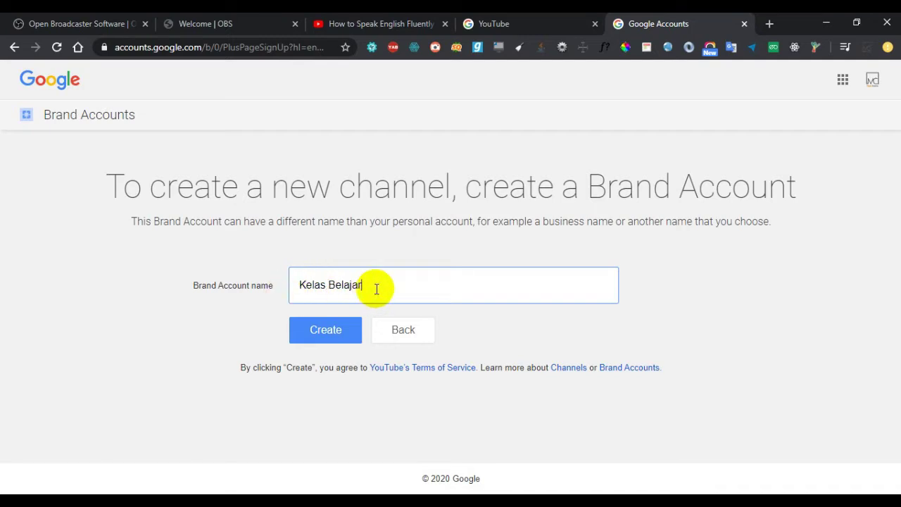
text(Youtube)
click(324, 328)
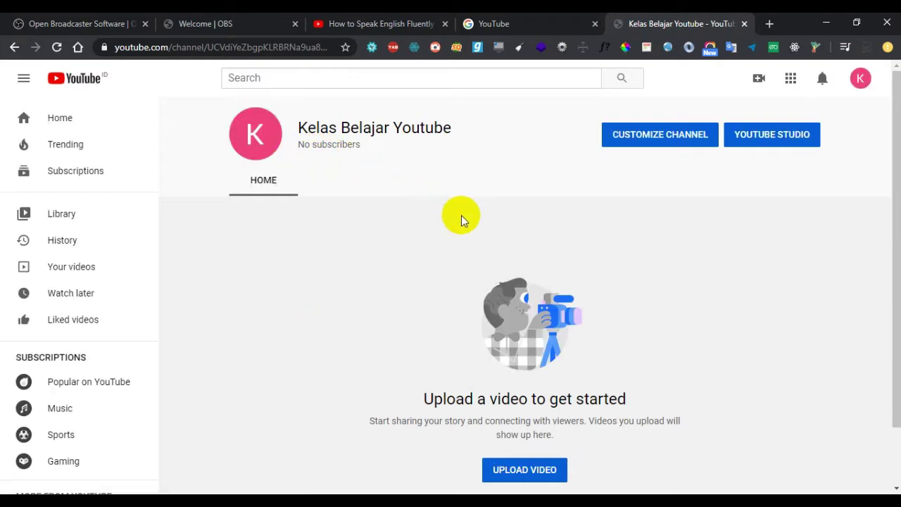
Step: Look over the new channel's page and its video creation options, and open the channel customization view
scroll(370, 244, down, 1)
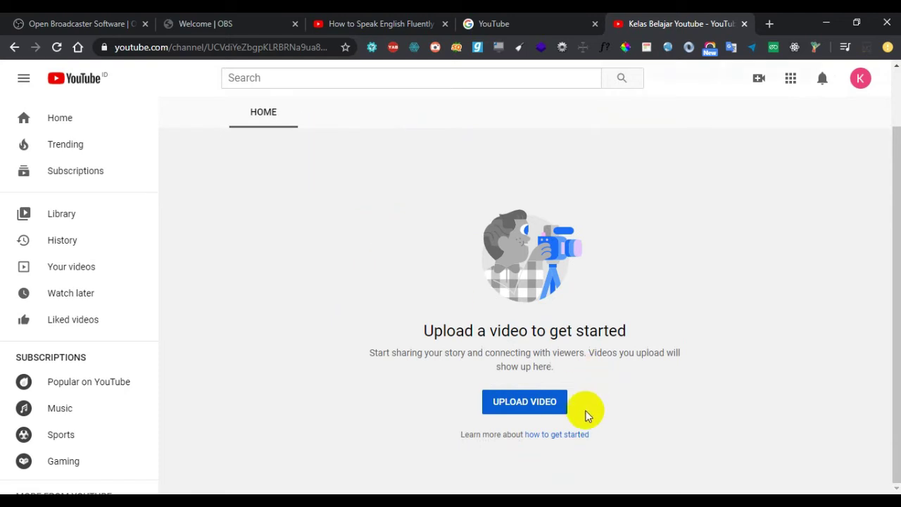
scroll(389, 344, up, 1)
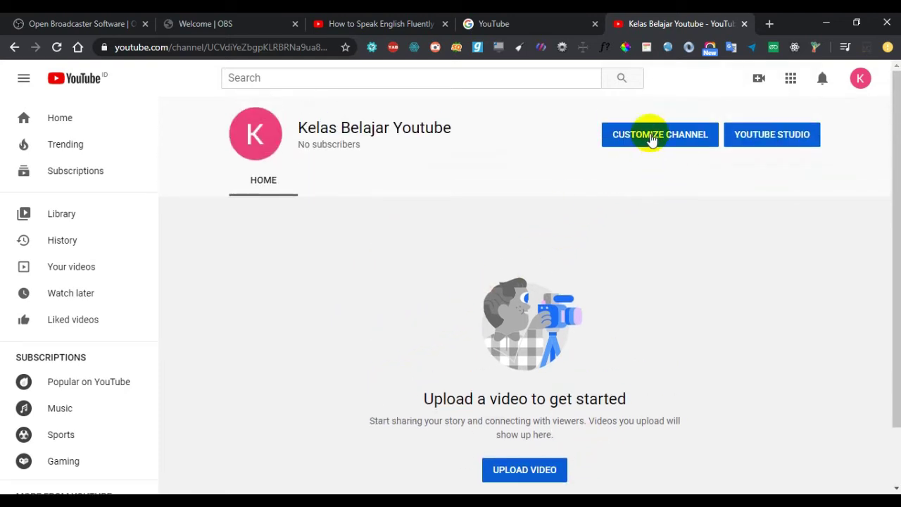
click(758, 78)
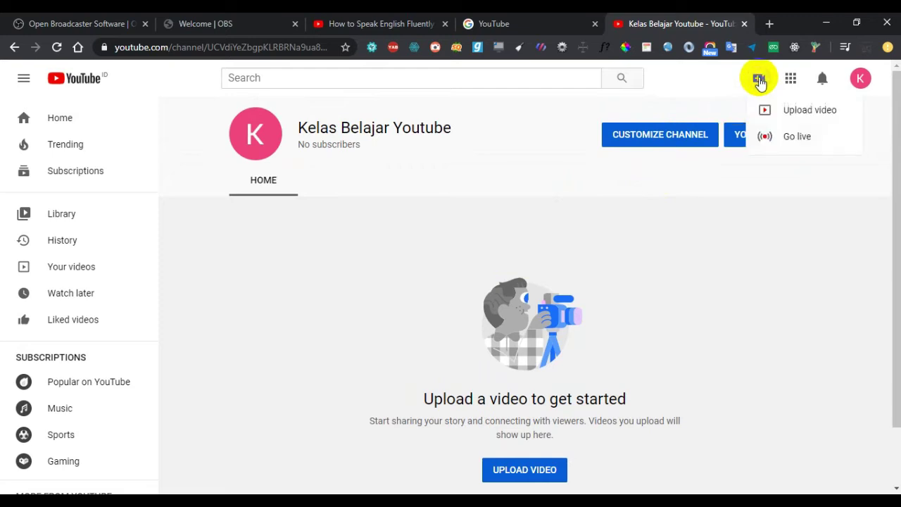
click(680, 205)
click(646, 139)
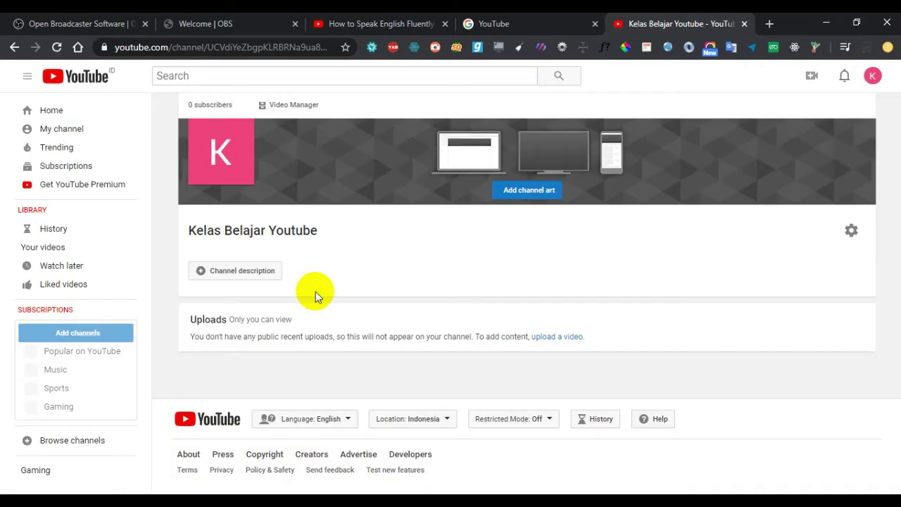
click(328, 184)
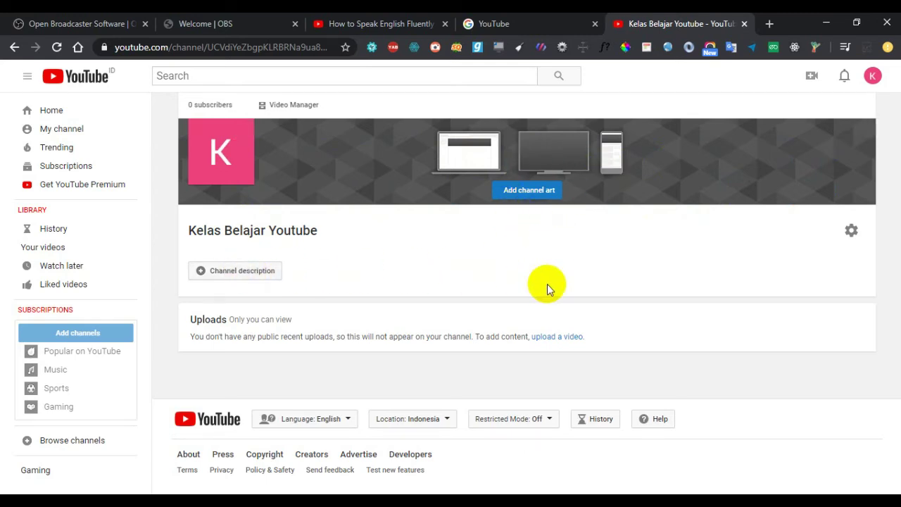
Step: View the channel settings for privacy, layout and discussion, and close them without saving
click(853, 234)
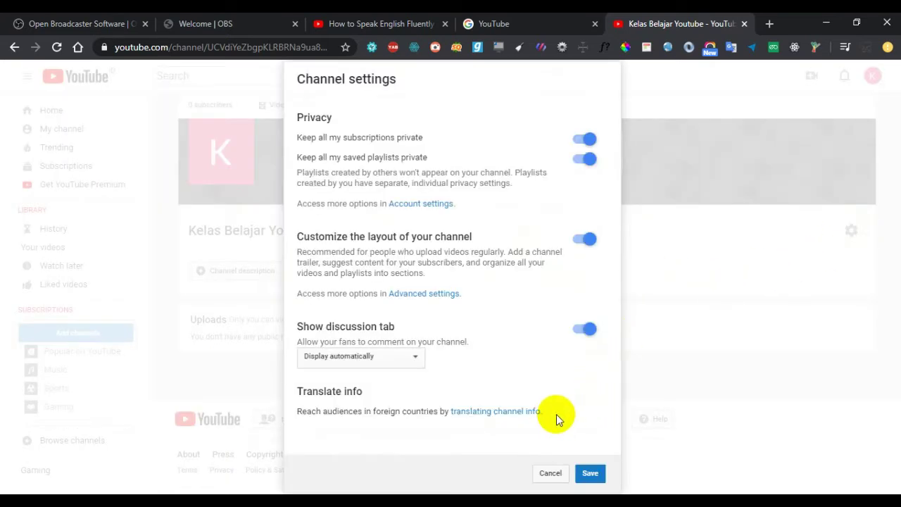
click(553, 473)
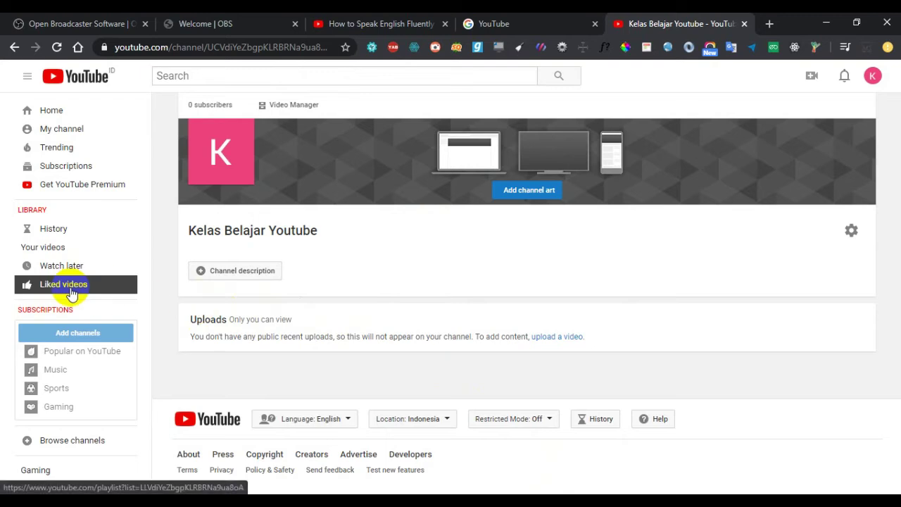
mouse_move(77, 342)
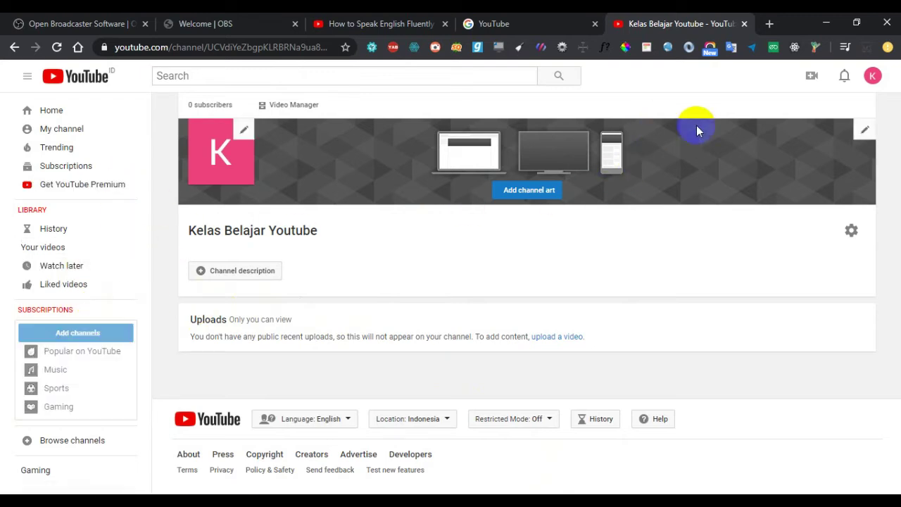
Step: Open the YouTube settings of the Kelas Belajar Youtube channel and examine its account and channel manager options
click(872, 76)
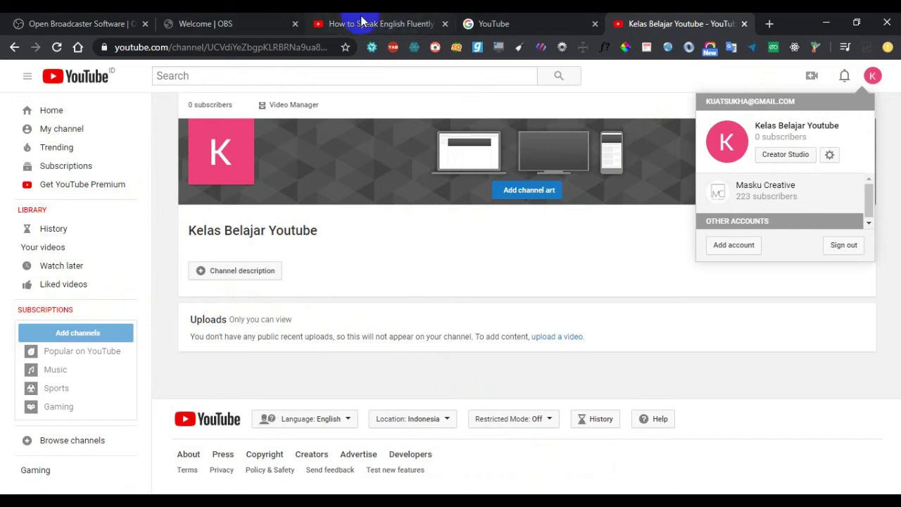
click(540, 22)
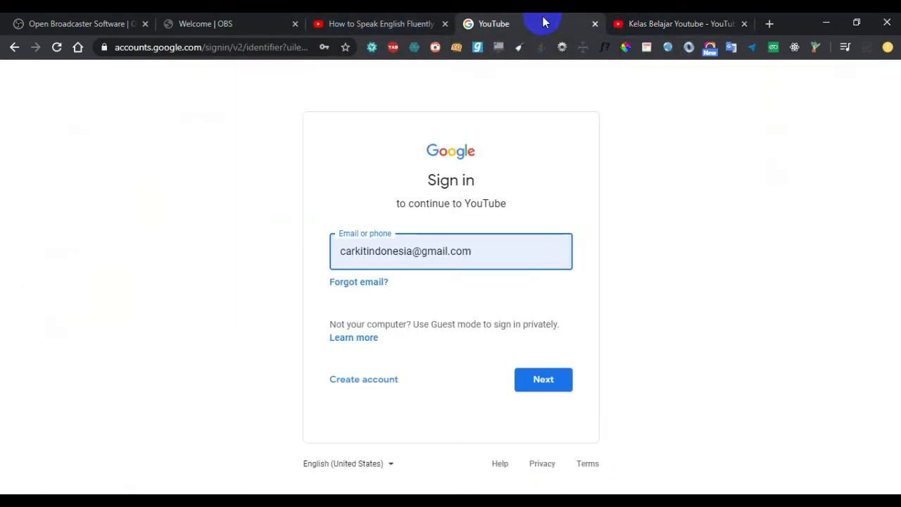
click(700, 22)
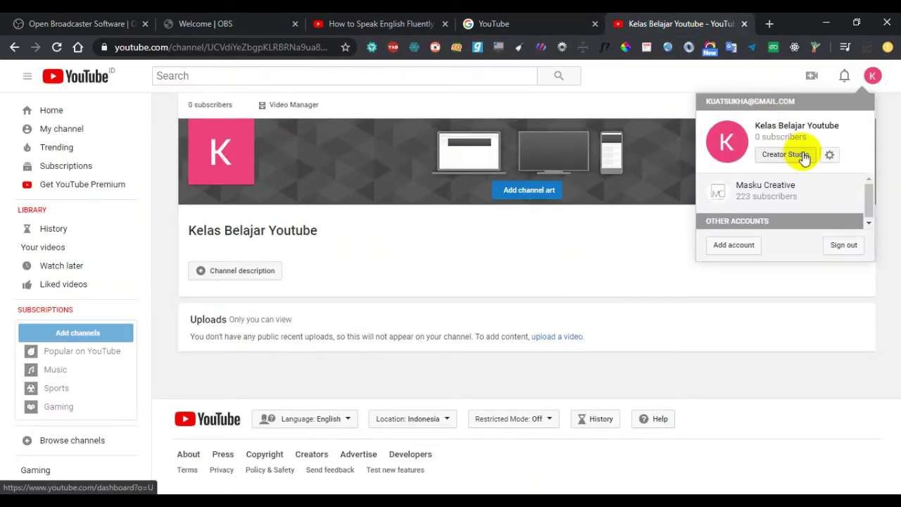
click(828, 156)
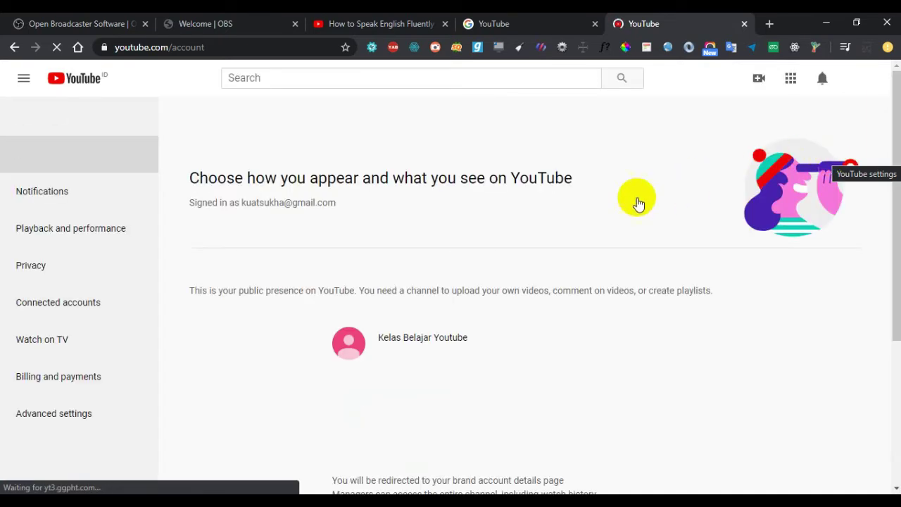
scroll(420, 317, down, 2)
scroll(420, 318, down, 1)
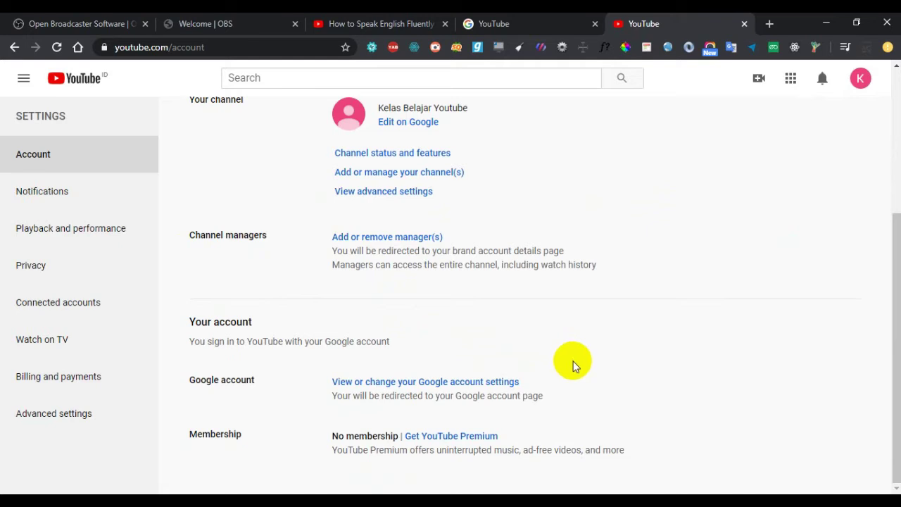
Step: Return to the YouTube home page and view the channels available for switching accounts
click(73, 82)
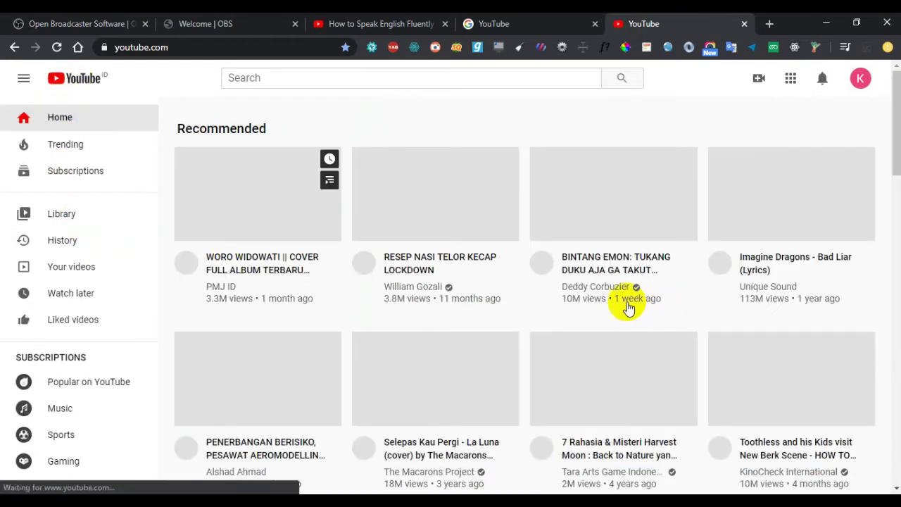
click(858, 80)
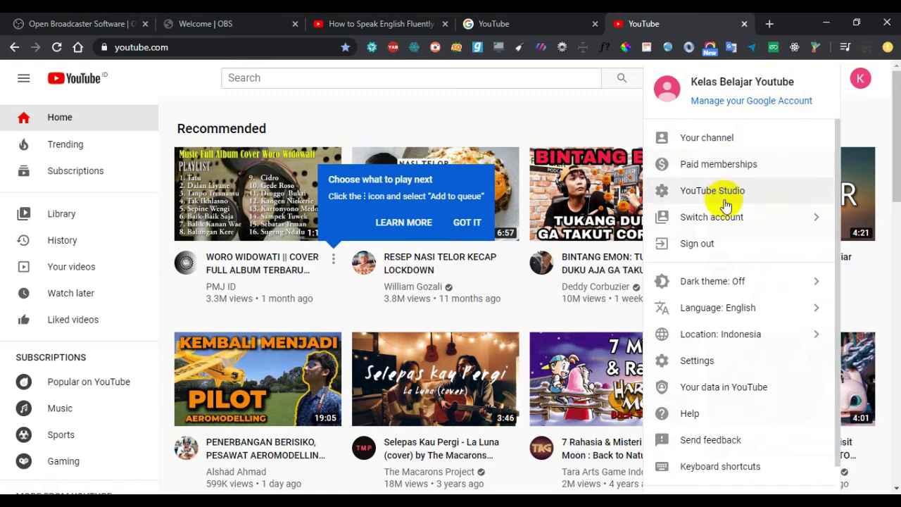
click(757, 225)
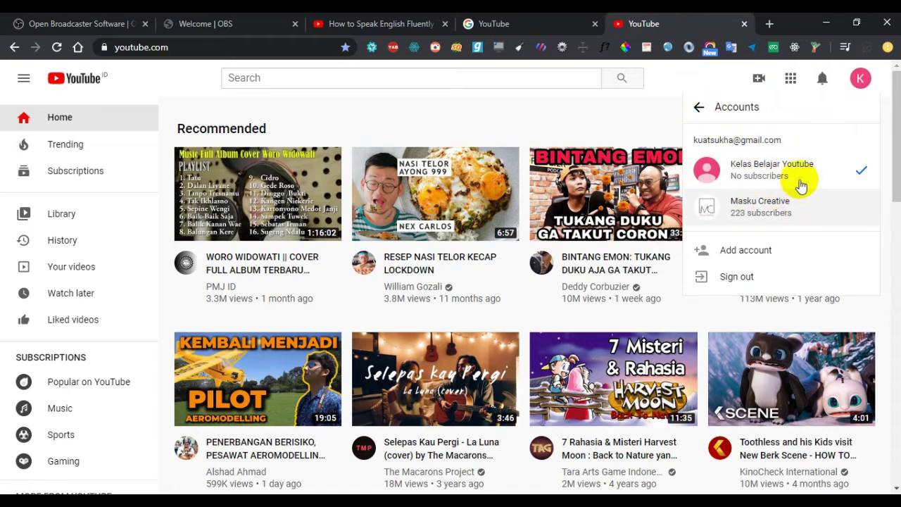
click(699, 109)
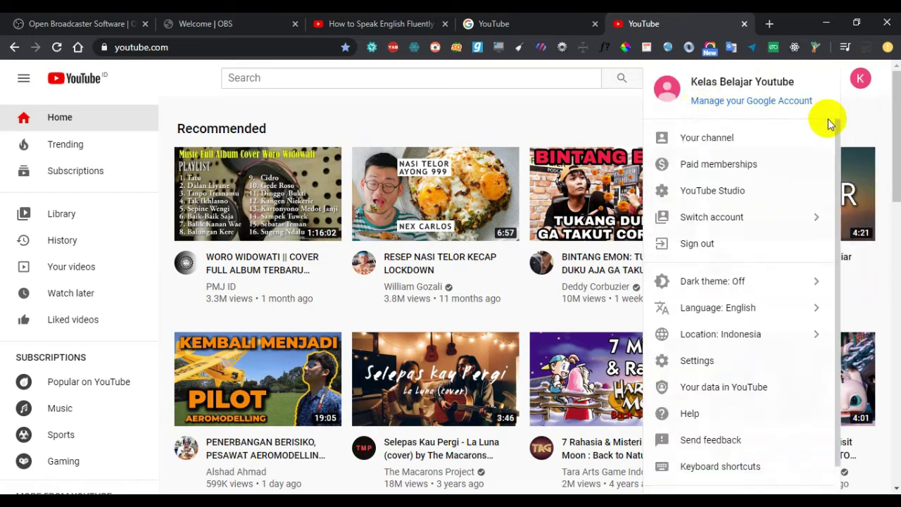
click(859, 79)
Step: Open the Brand Account details of Kelas Belajar Youtube through the channel manager option in the account settings
scroll(66, 303, down, 5)
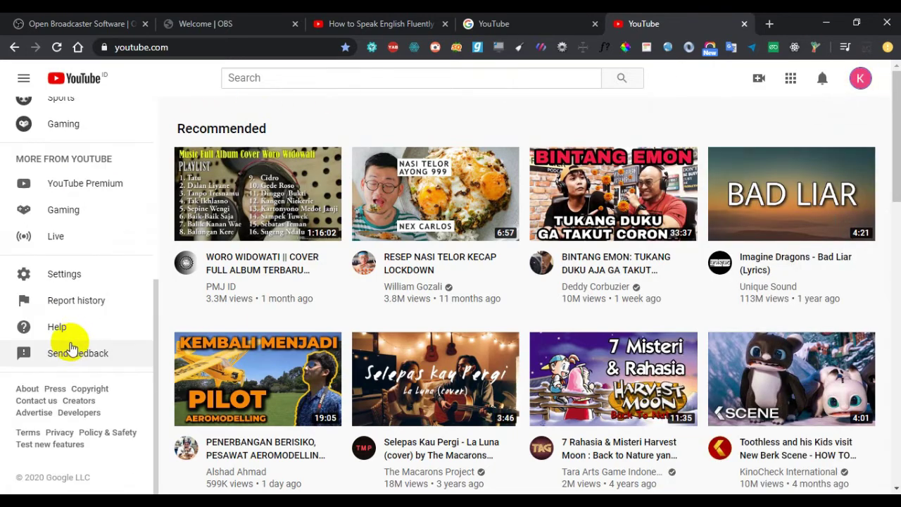
click(65, 275)
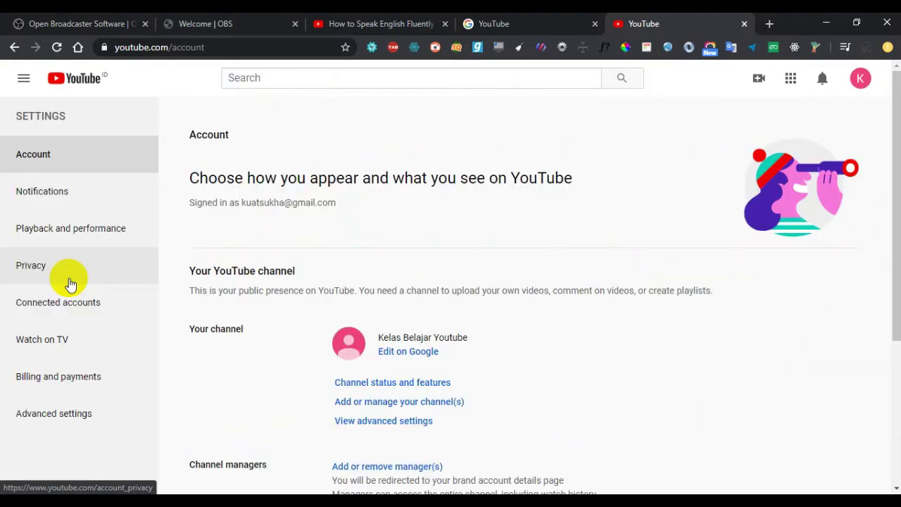
scroll(669, 413, down, 3)
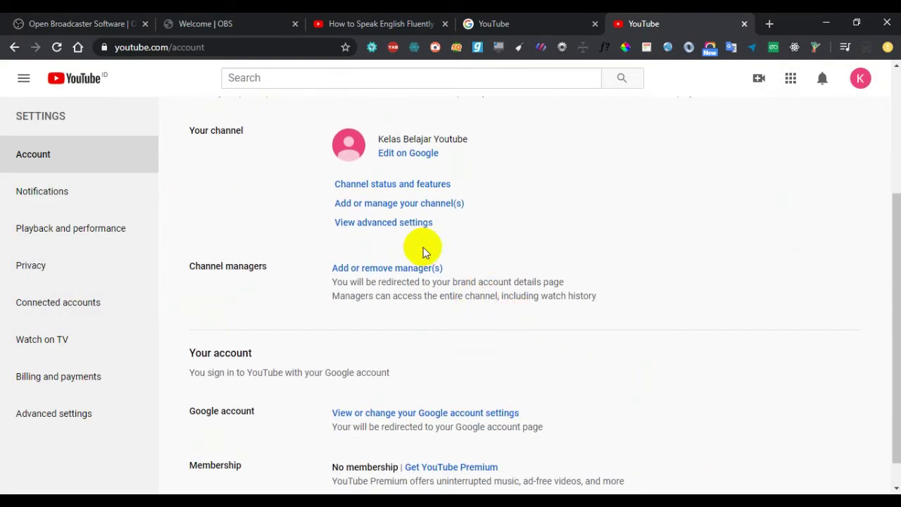
click(378, 274)
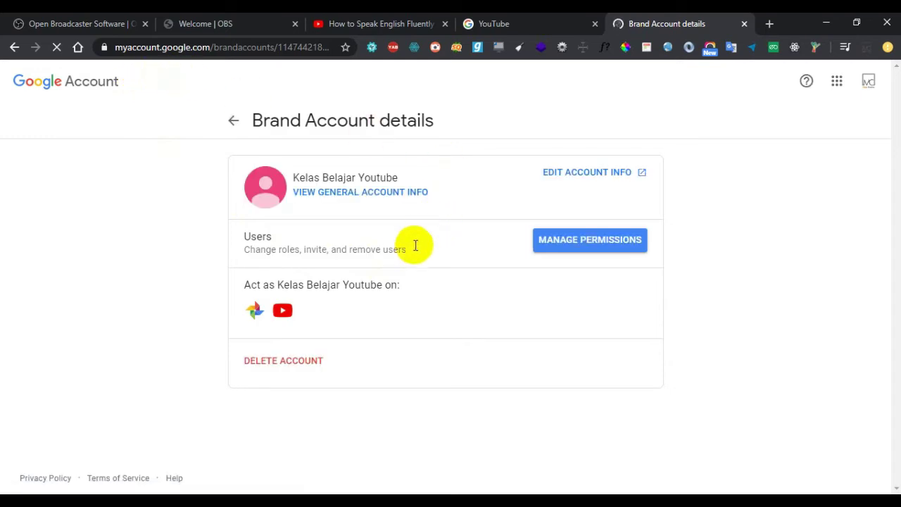
Step: Start deleting the Kelas Belajar Youtube Brand Account and verify identity with the Google account password
click(296, 369)
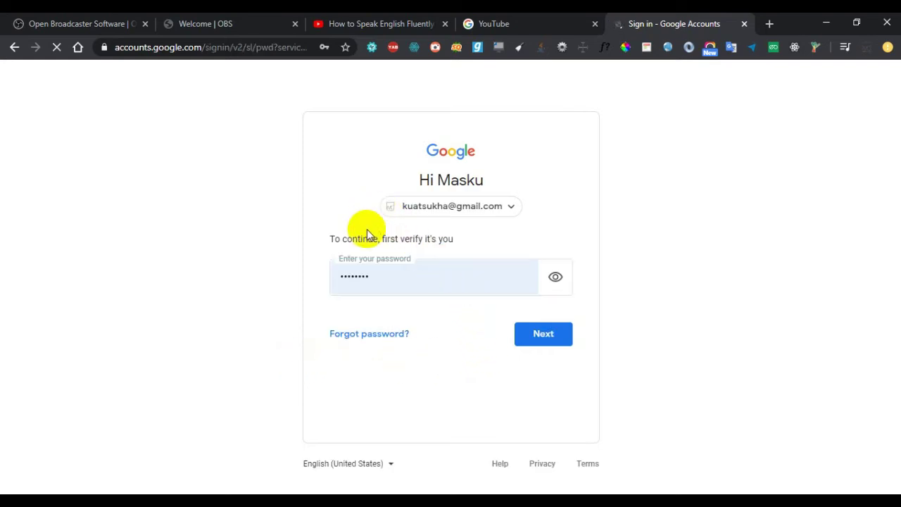
click(402, 289)
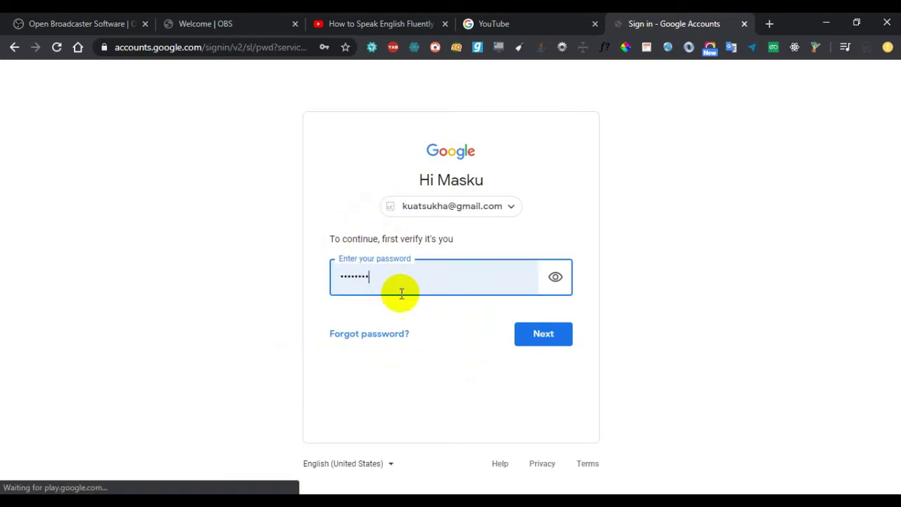
click(548, 340)
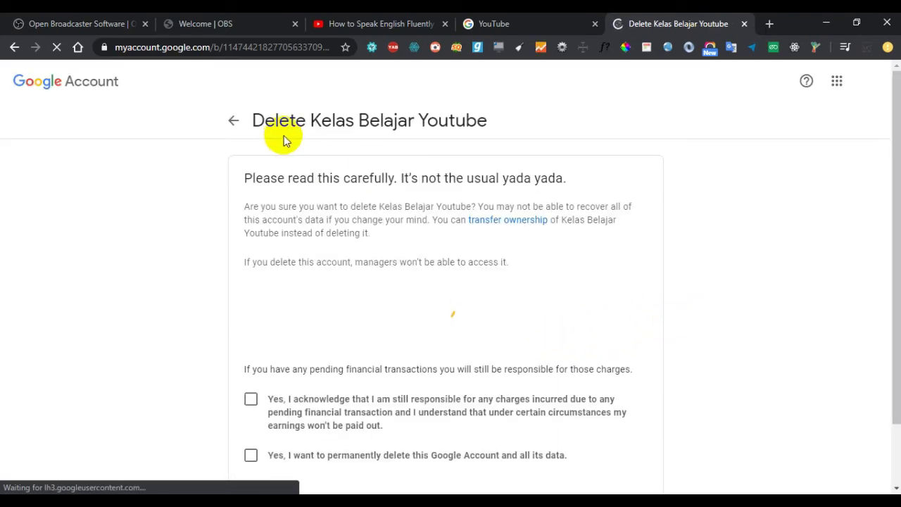
Step: Accept responsibility for pending charges, agree to permanent deletion of all data, and delete the Kelas Belajar Youtube account
scroll(453, 271, down, 1)
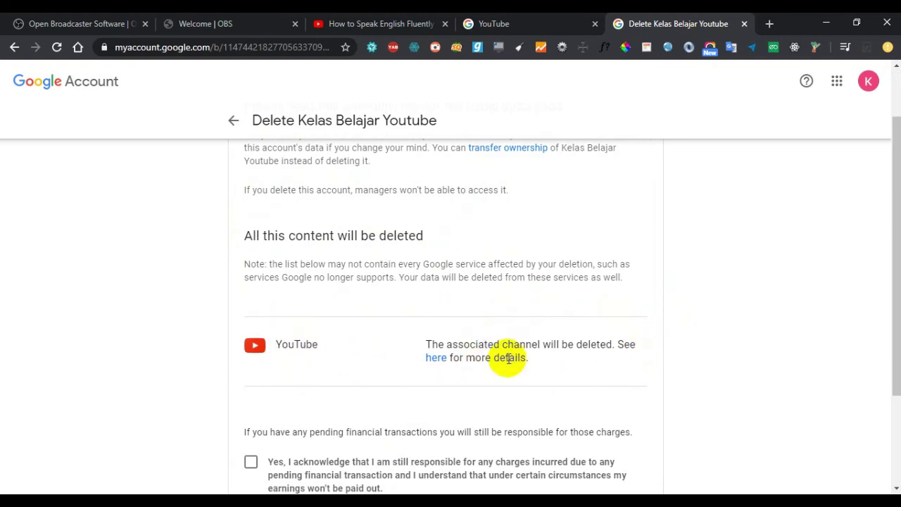
scroll(508, 359, down, 2)
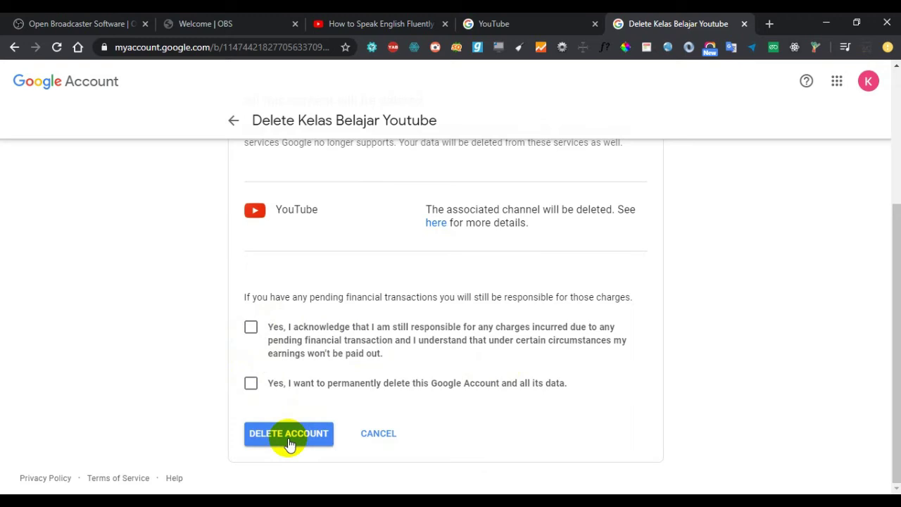
click(250, 327)
click(251, 385)
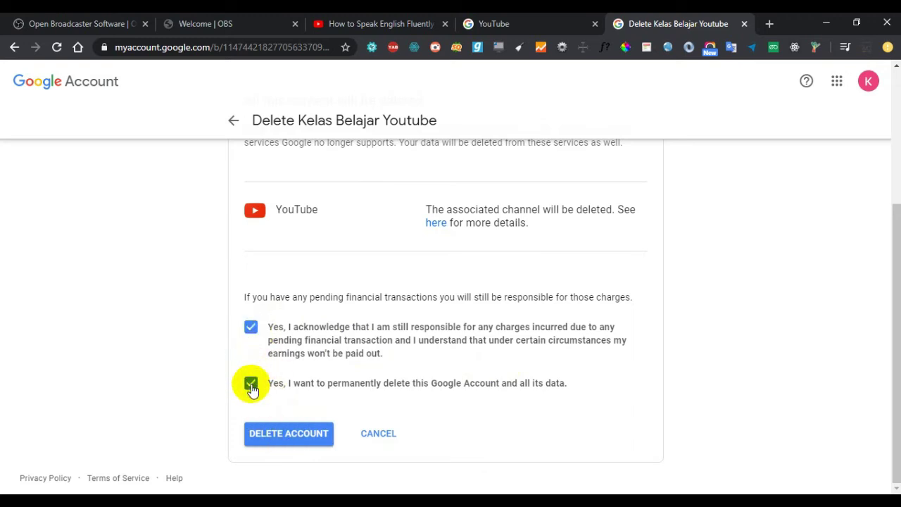
click(307, 433)
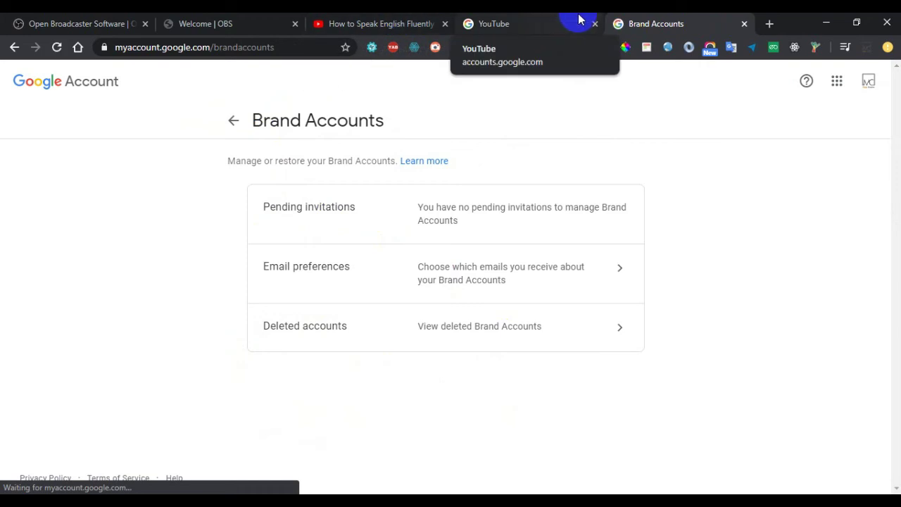
Step: Open youtube.com in a new browser tab and sign in to the Google account
click(769, 23)
text(yout)
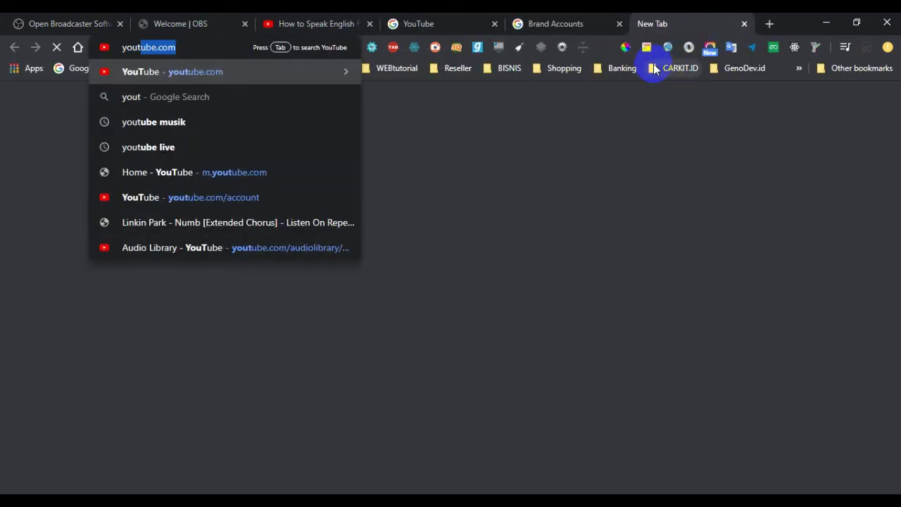
key(Return)
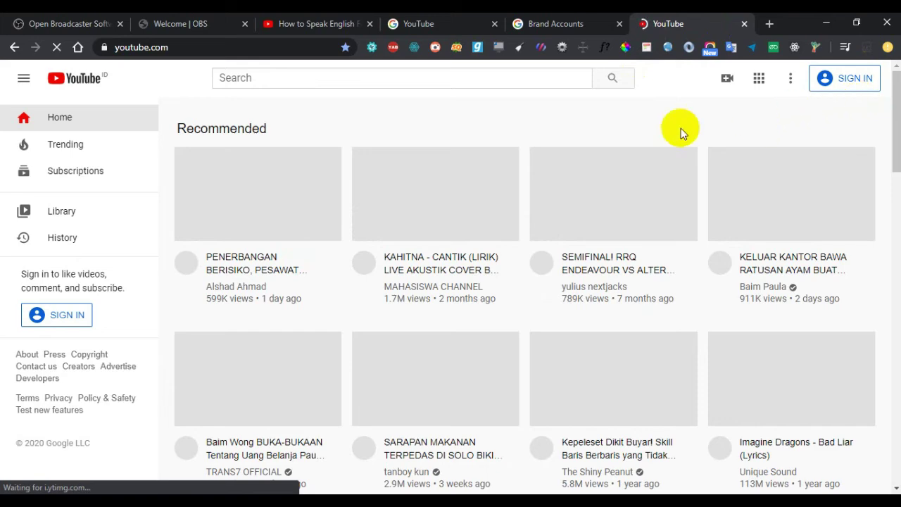
click(856, 83)
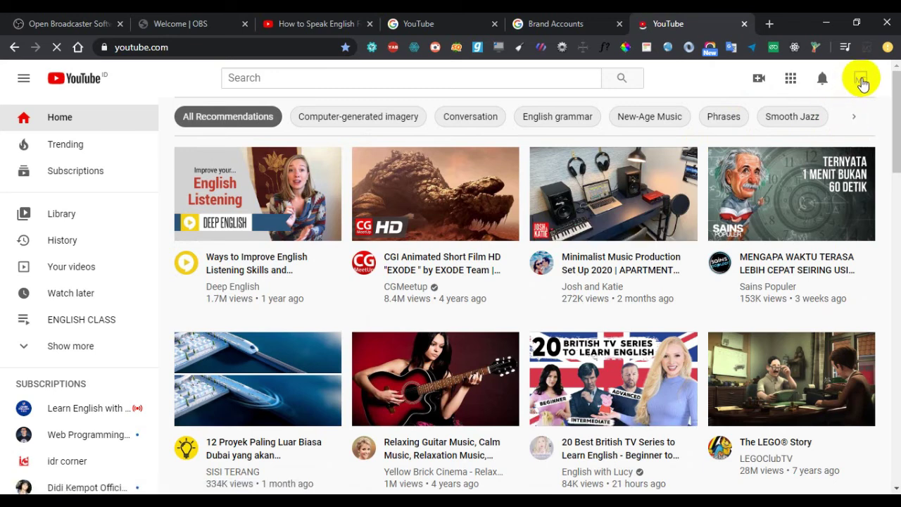
Step: Check the channels available for switching accounts and the Brand Accounts page, and close the account list
click(861, 83)
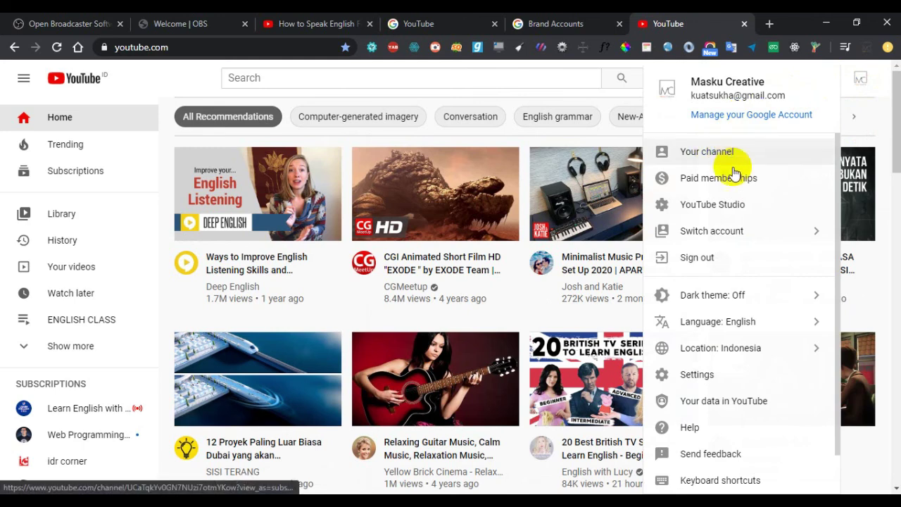
click(745, 232)
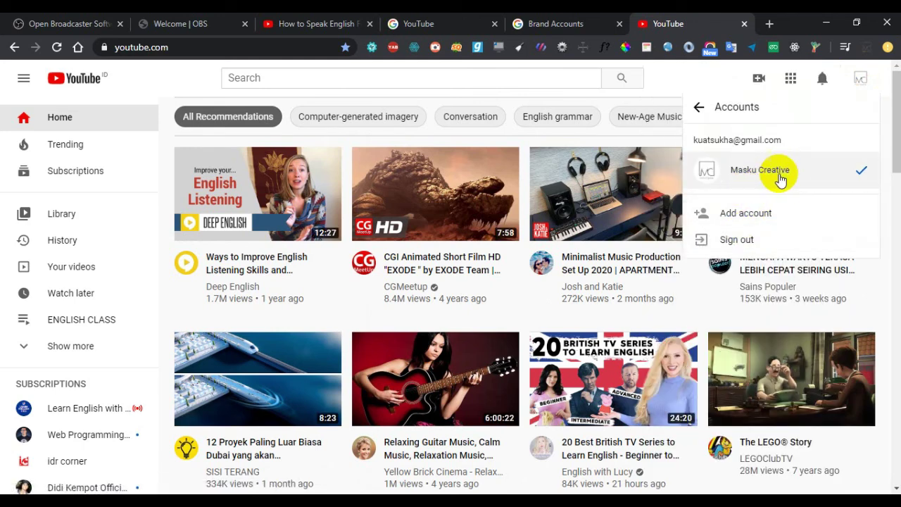
click(554, 25)
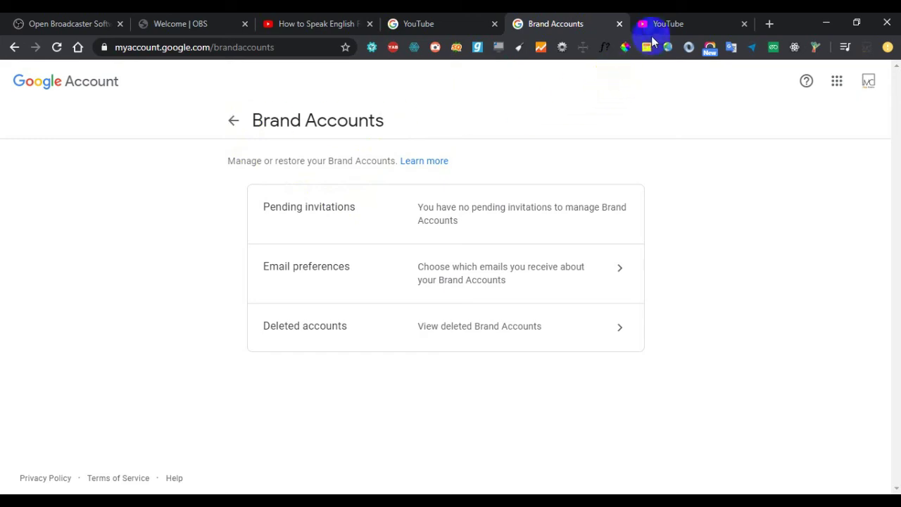
click(668, 24)
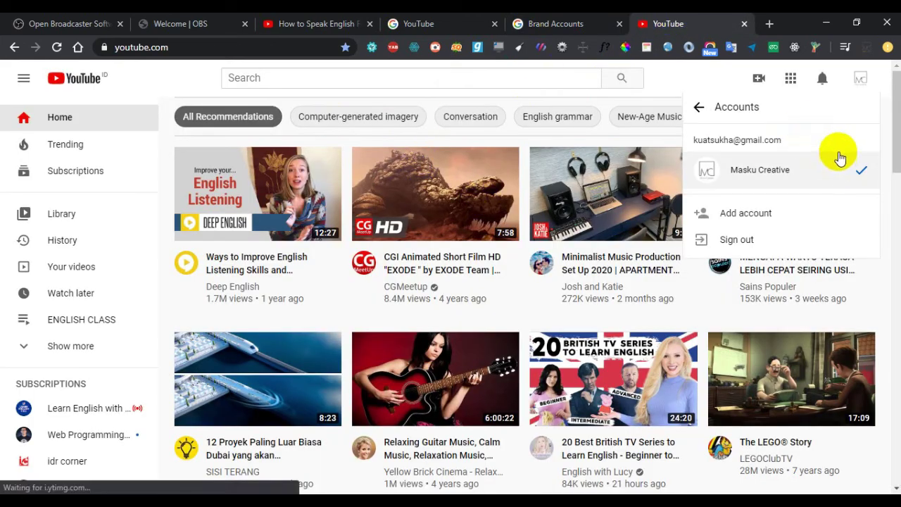
click(888, 159)
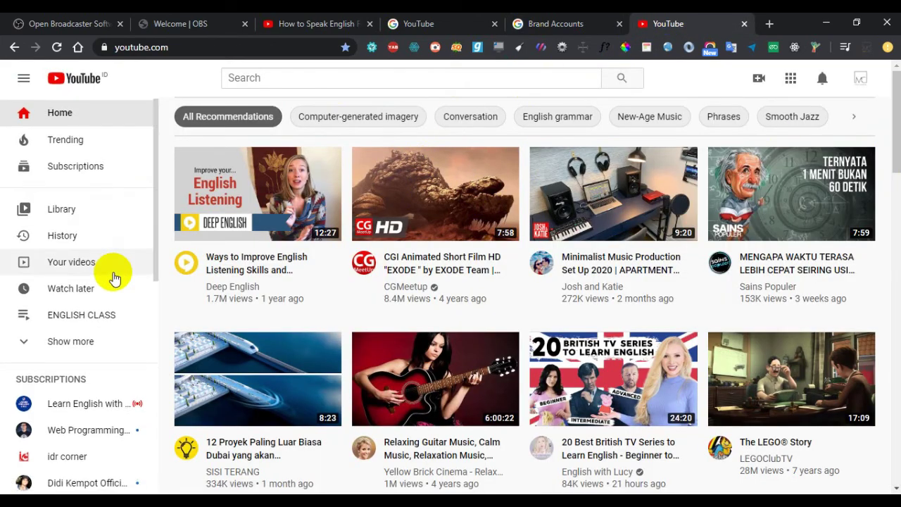
Step: Open the YouTube settings of the remaining channel and examine its channel and account options
scroll(105, 289, down, 5)
click(84, 349)
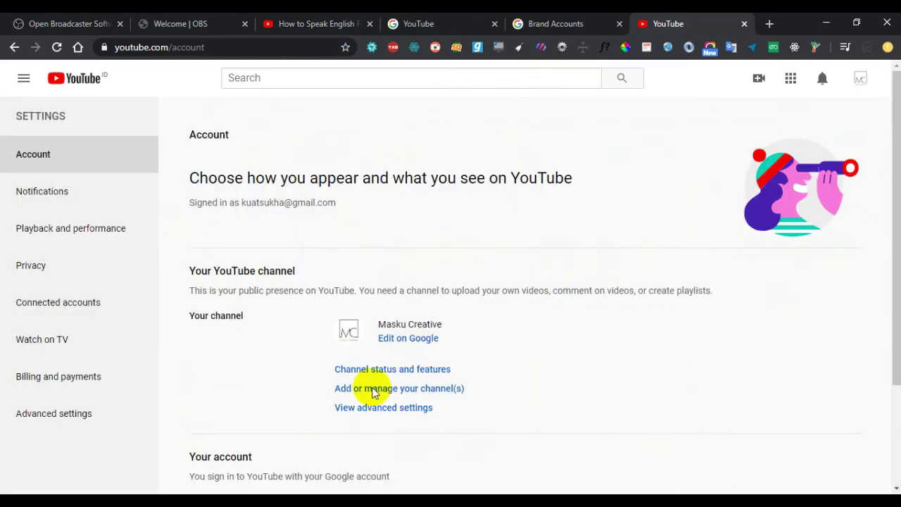
scroll(643, 368, down, 2)
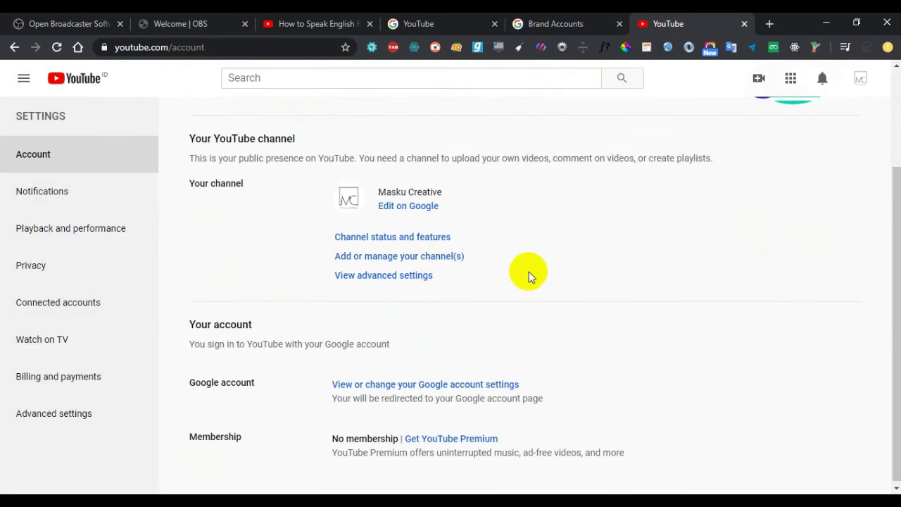